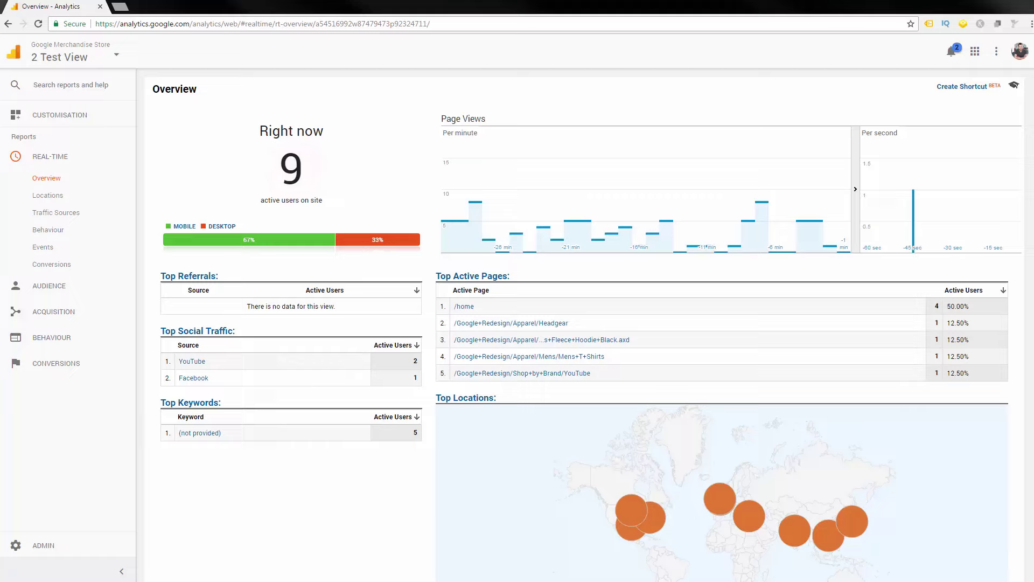
Open the management list of customised alerts for 2 Test View and show 25 rows per page.
{"action": "left_click", "coordinate": [74, 116]}
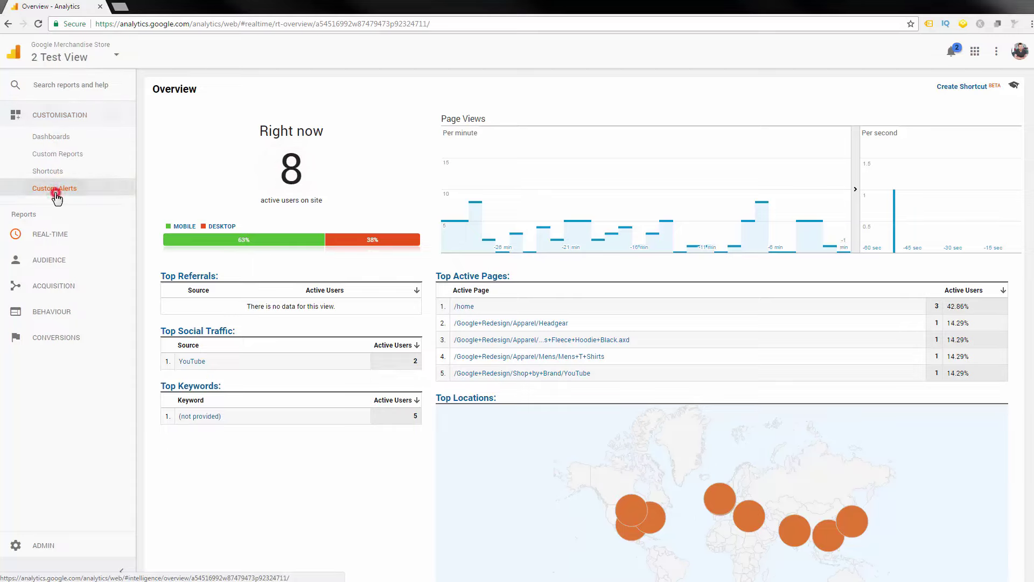
{"action": "left_click", "coordinate": [56, 194]}
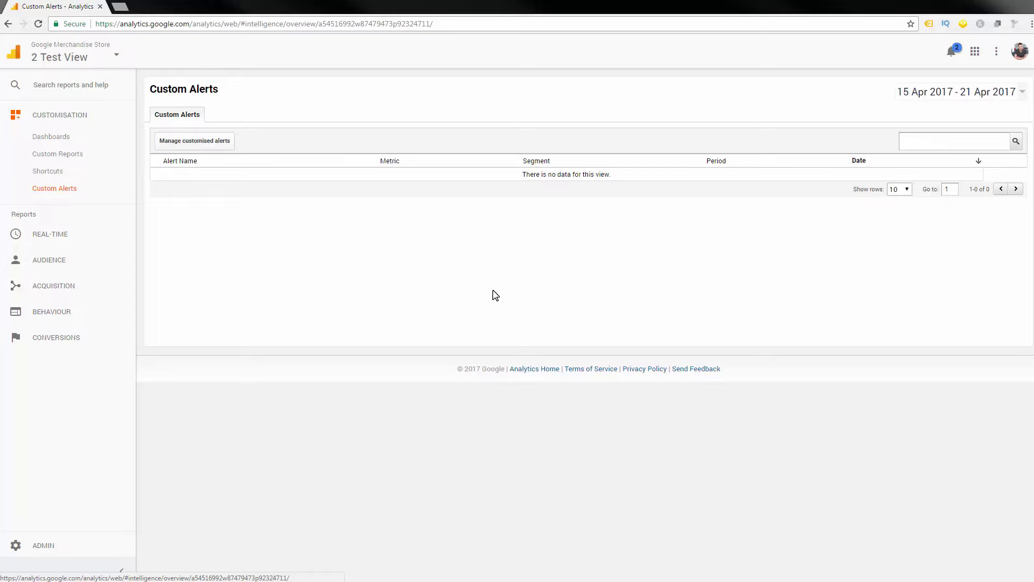
{"action": "left_click", "coordinate": [219, 141]}
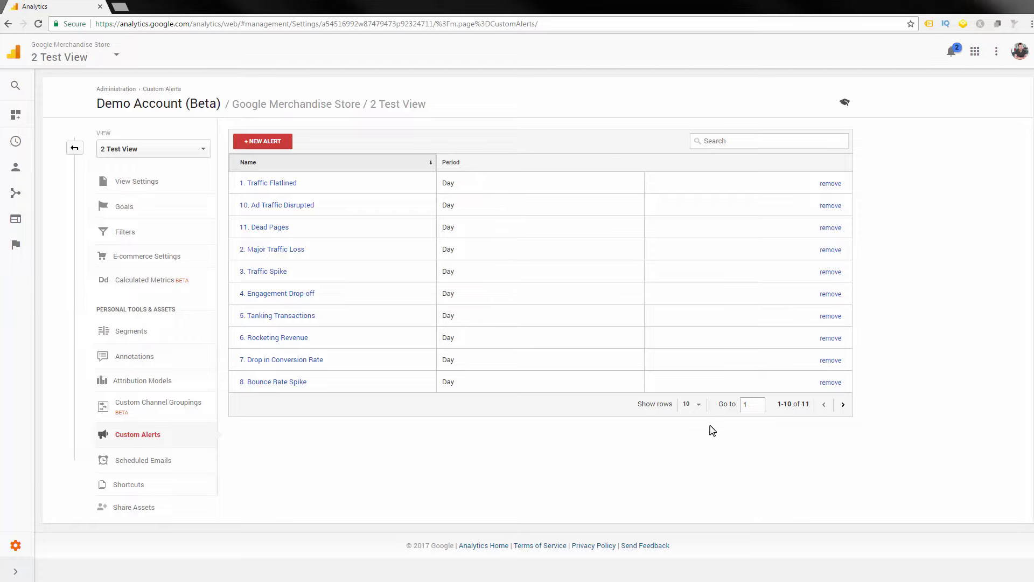
{"action": "left_click", "coordinate": [697, 405]}
{"action": "left_click", "coordinate": [702, 445]}
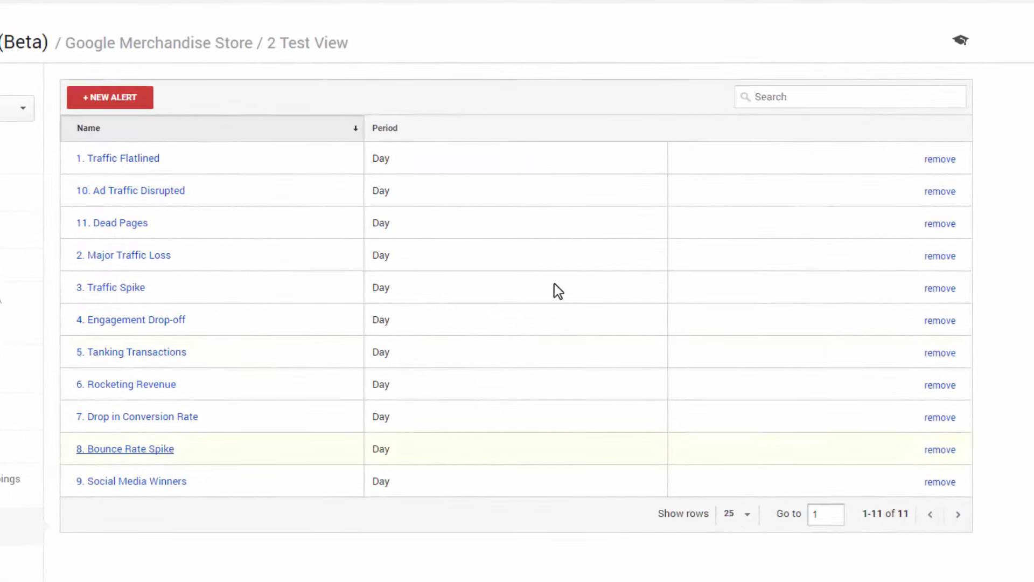
Examine the period, email notification and condition options for a new custom alert, and leave the form without saving.
{"action": "left_click", "coordinate": [129, 103]}
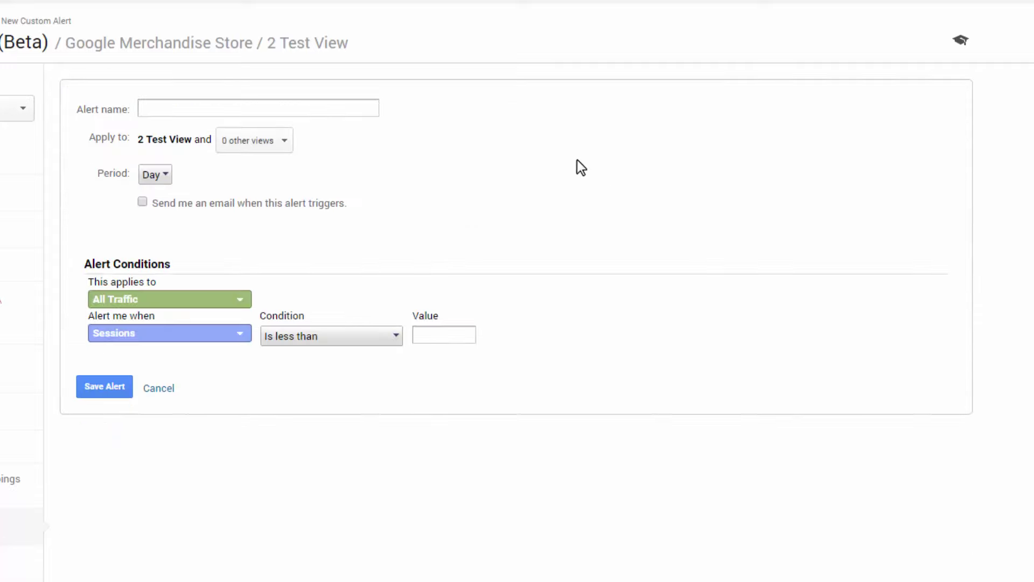
{"action": "left_click", "coordinate": [346, 110]}
{"action": "left_click", "coordinate": [165, 175]}
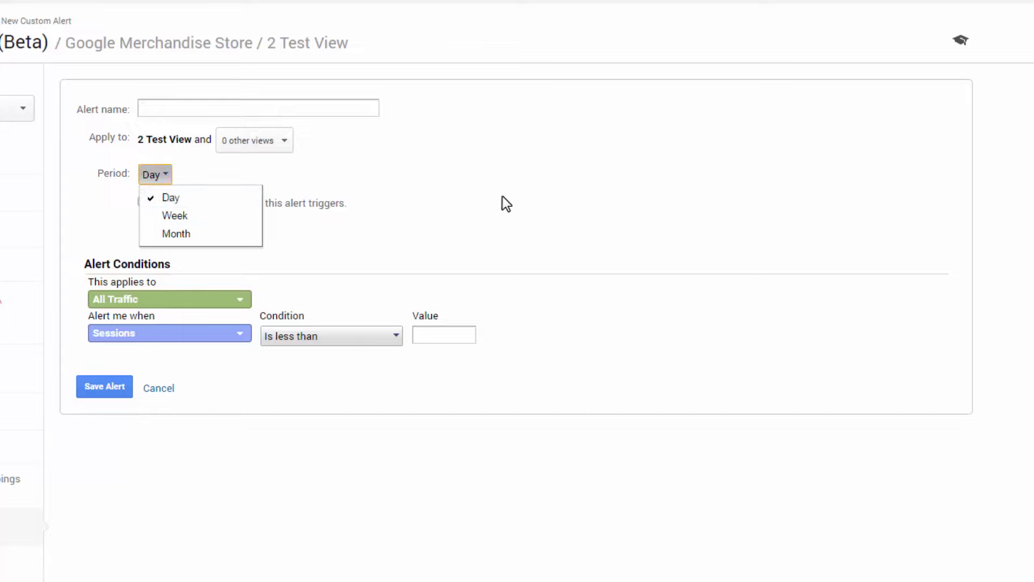
{"action": "left_click", "coordinate": [574, 204]}
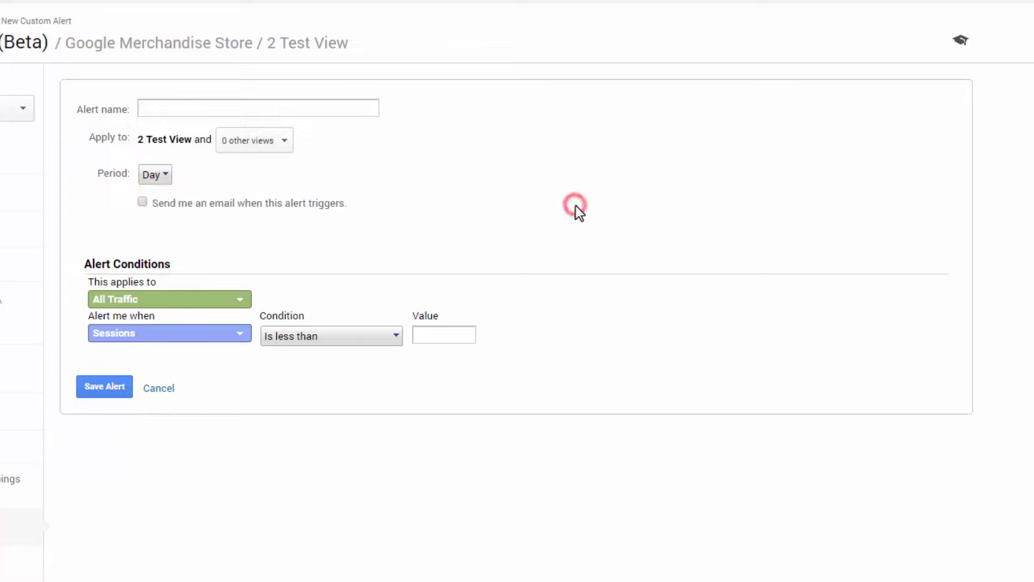
{"action": "left_click", "coordinate": [143, 202]}
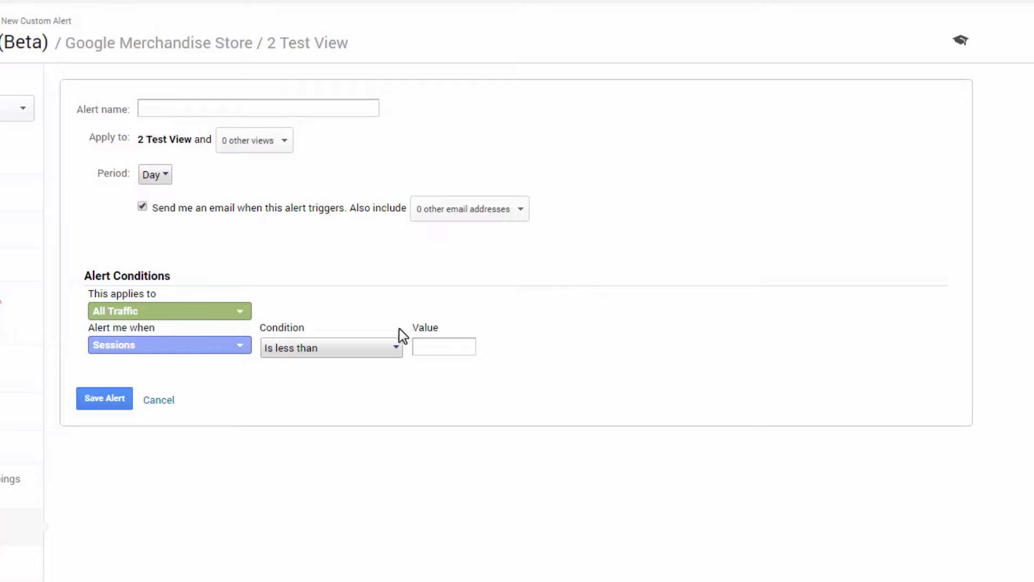
{"action": "left_click", "coordinate": [394, 347]}
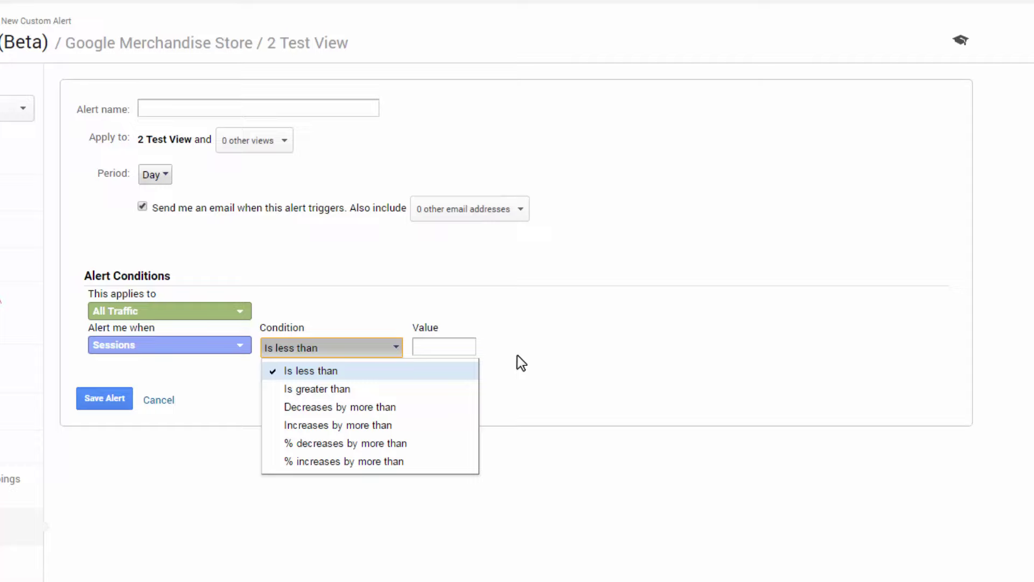
{"action": "left_click", "coordinate": [463, 349]}
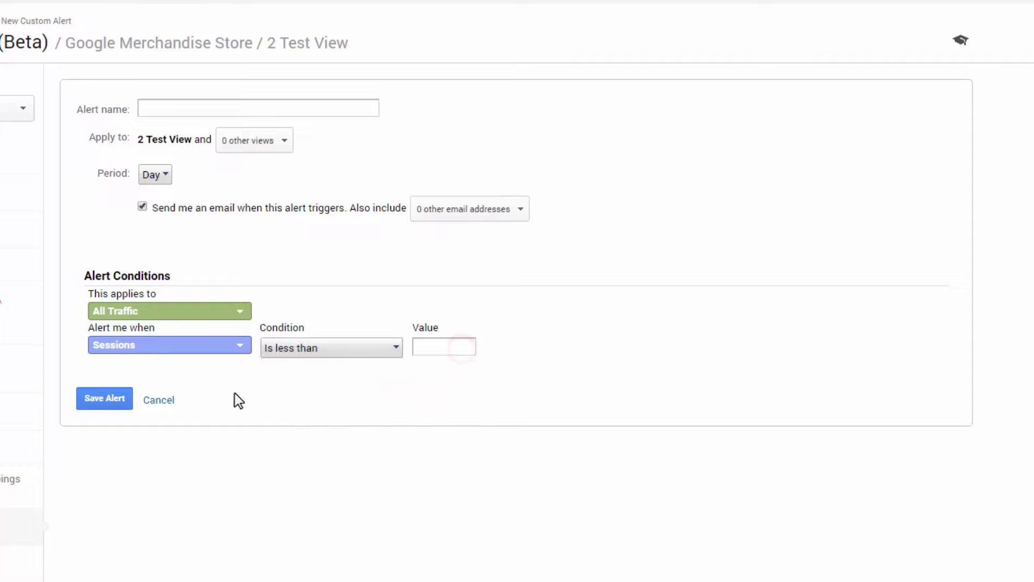
{"action": "left_click", "coordinate": [171, 399]}
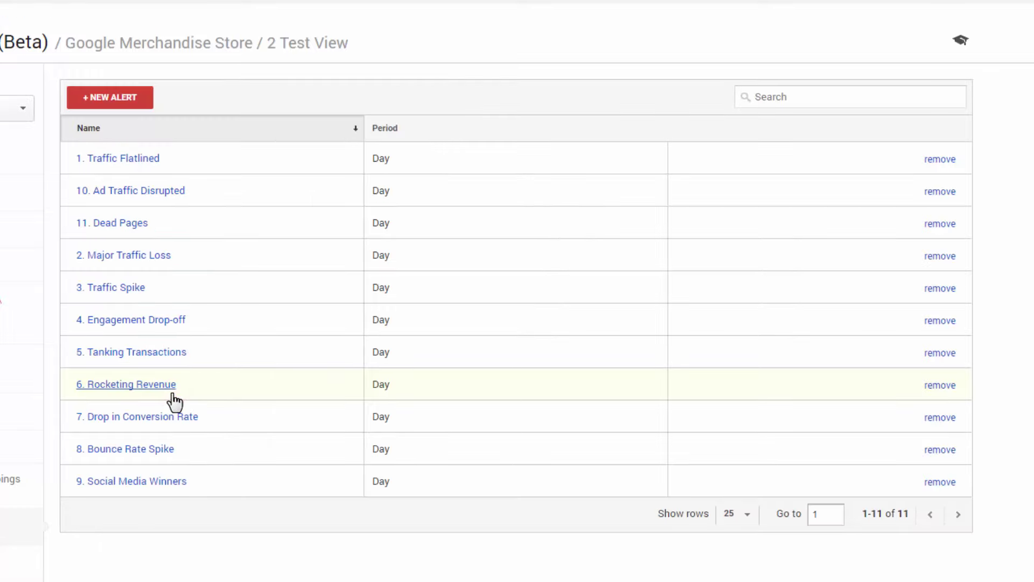
Review the settings of the Traffic Flatlined, Major Traffic Loss and Traffic Spike alerts, including the comparison period options for Major Traffic Loss.
{"action": "left_click", "coordinate": [128, 158]}
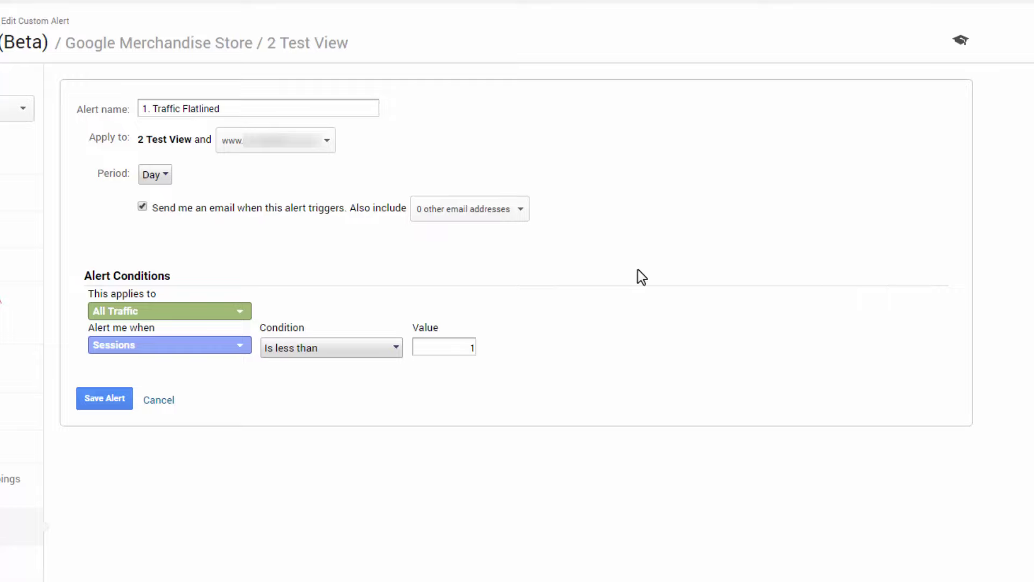
{"action": "left_click", "coordinate": [153, 401]}
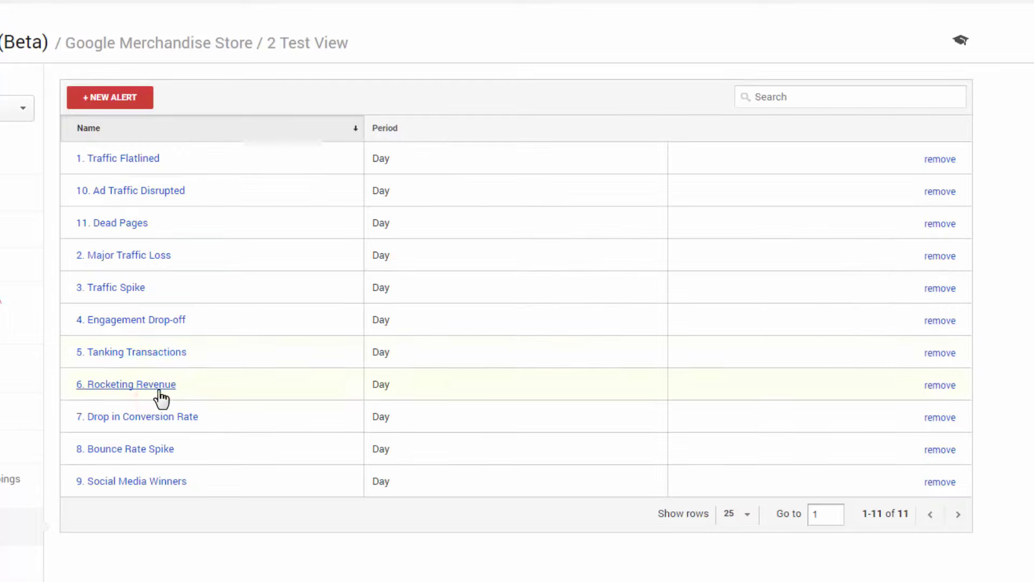
{"action": "left_click", "coordinate": [158, 257]}
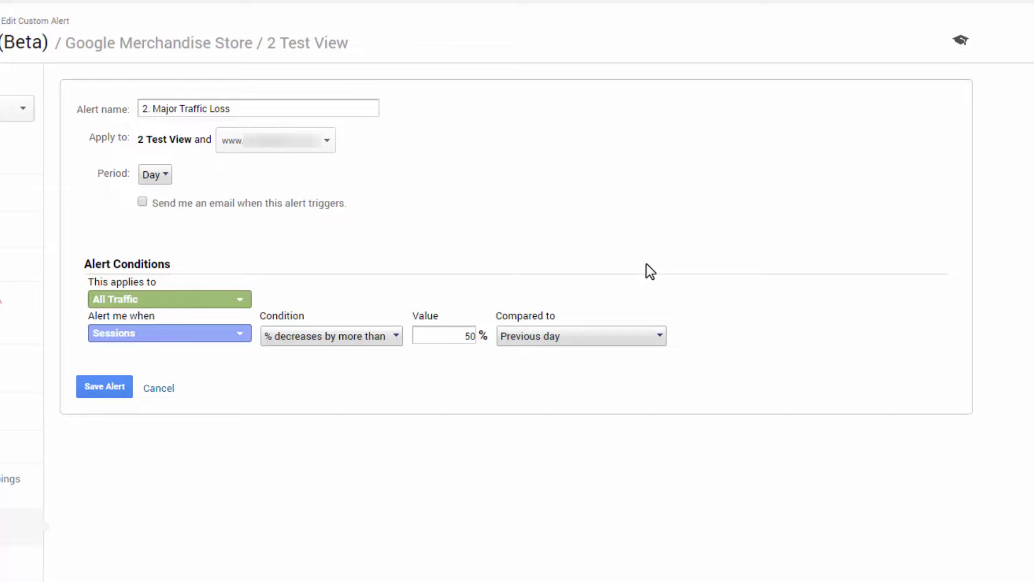
{"action": "left_click", "coordinate": [647, 336]}
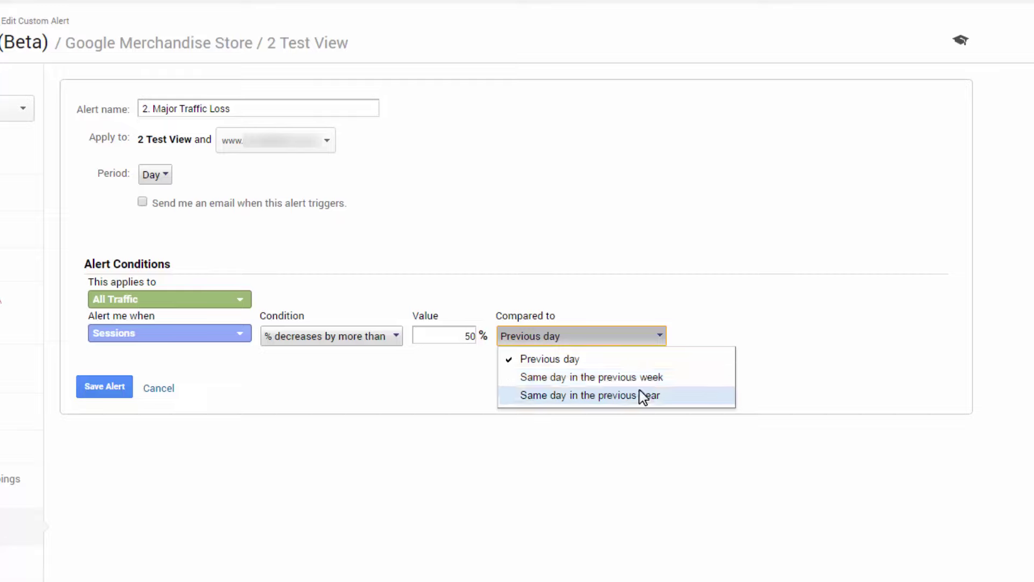
{"action": "left_click", "coordinate": [649, 344]}
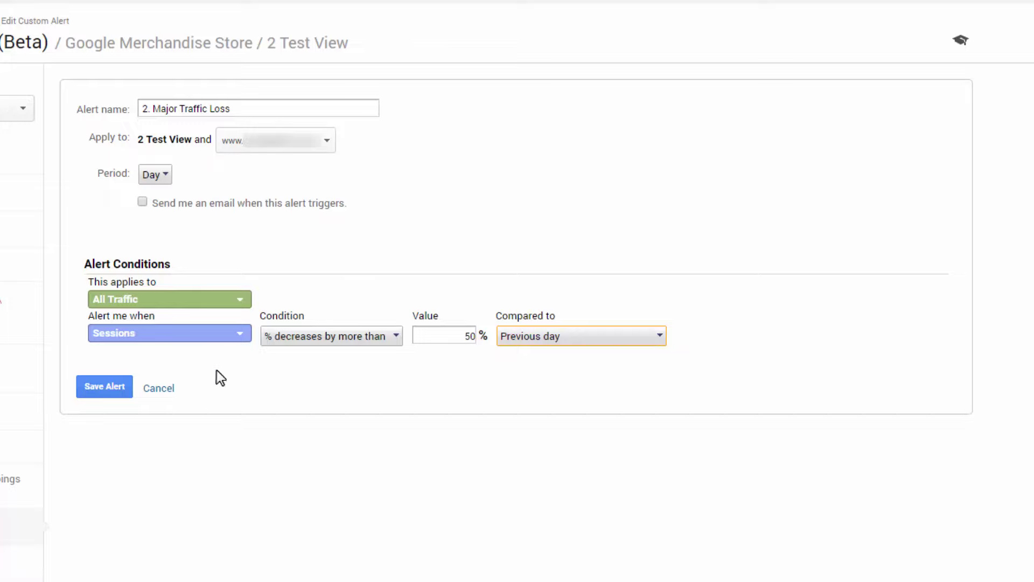
{"action": "left_click", "coordinate": [170, 396]}
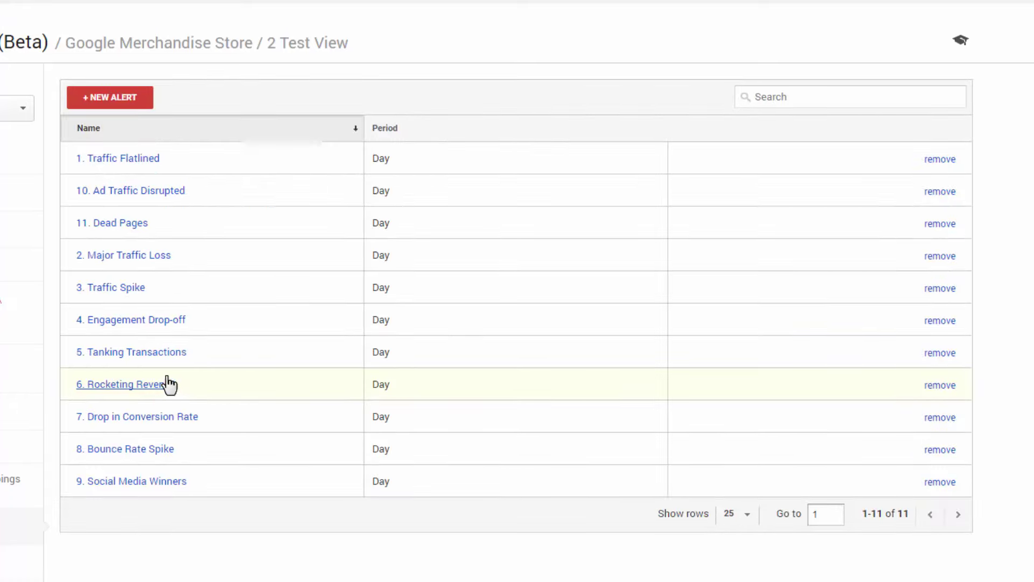
{"action": "left_click", "coordinate": [135, 287]}
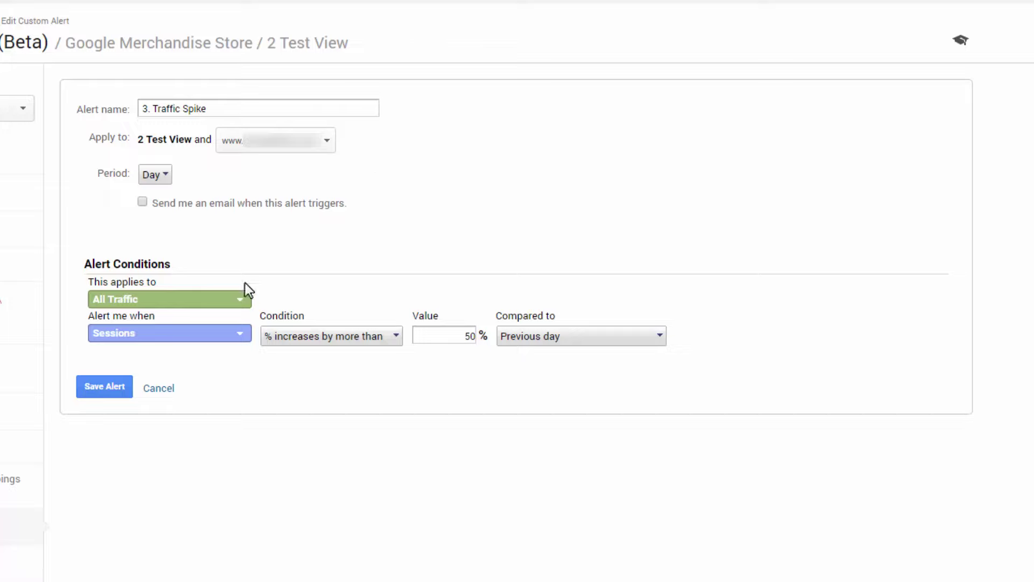
{"action": "left_click", "coordinate": [155, 389]}
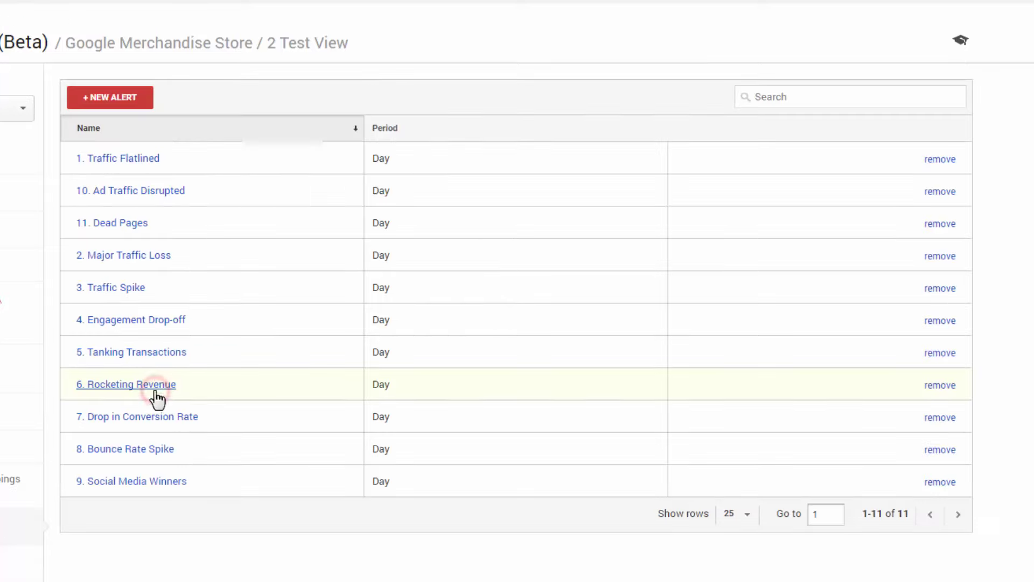
Enable email notification for the Engagement Drop-off alert and save the alert.
{"action": "left_click", "coordinate": [153, 325]}
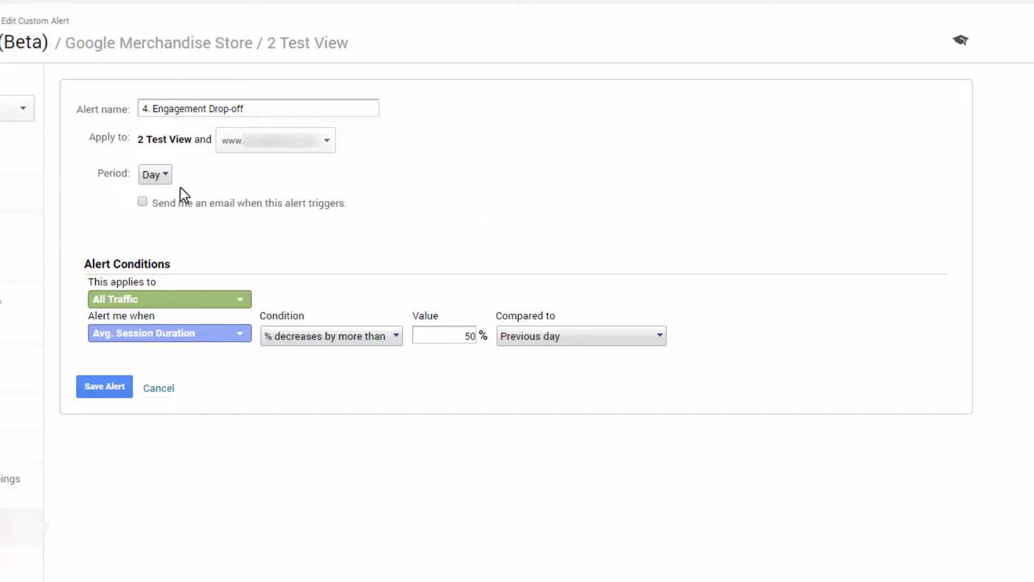
{"action": "left_click", "coordinate": [143, 203]}
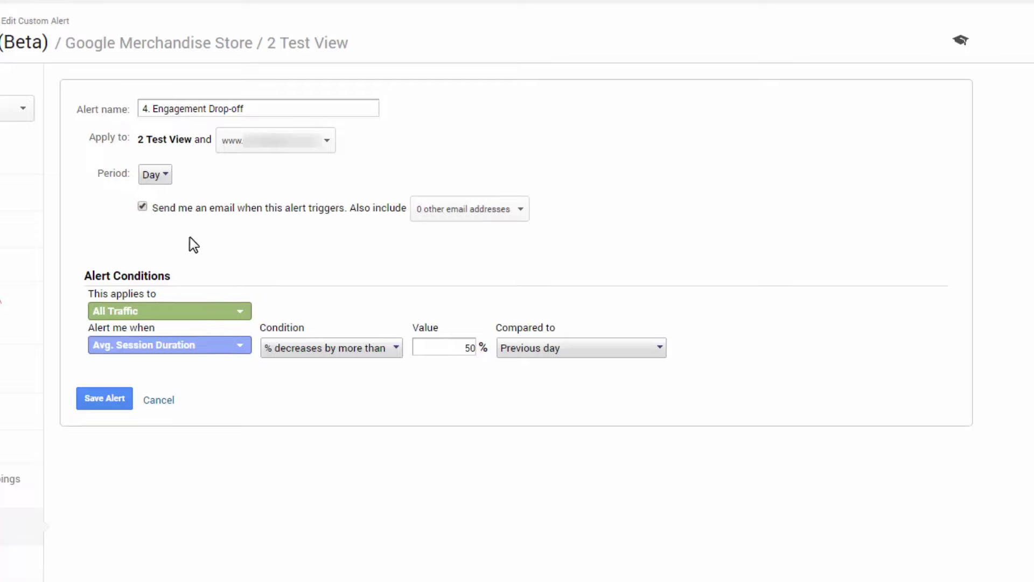
{"action": "left_click", "coordinate": [125, 411]}
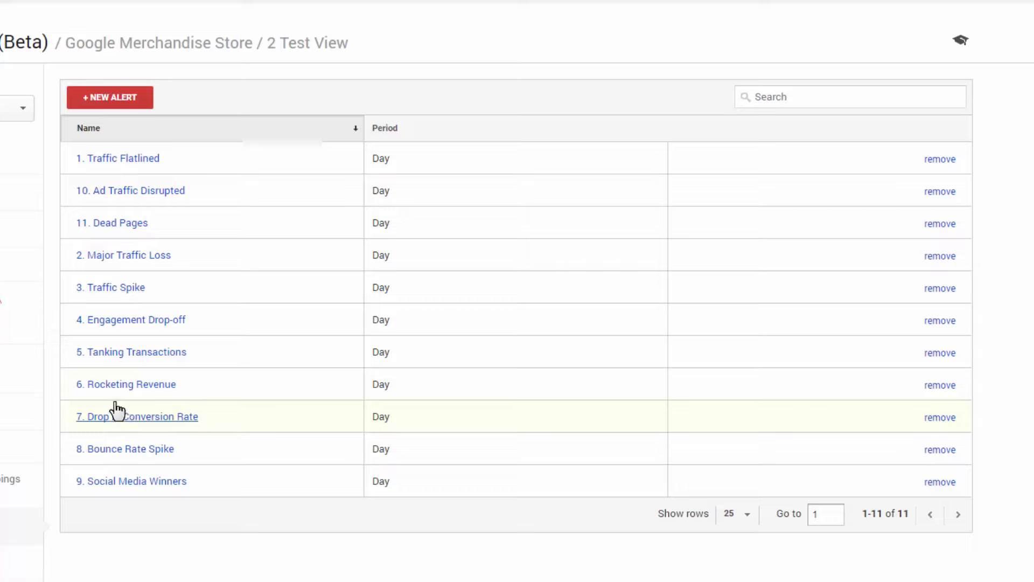
Enable email notification for the Tanking Transactions alert and save the alert.
{"action": "left_click", "coordinate": [175, 351]}
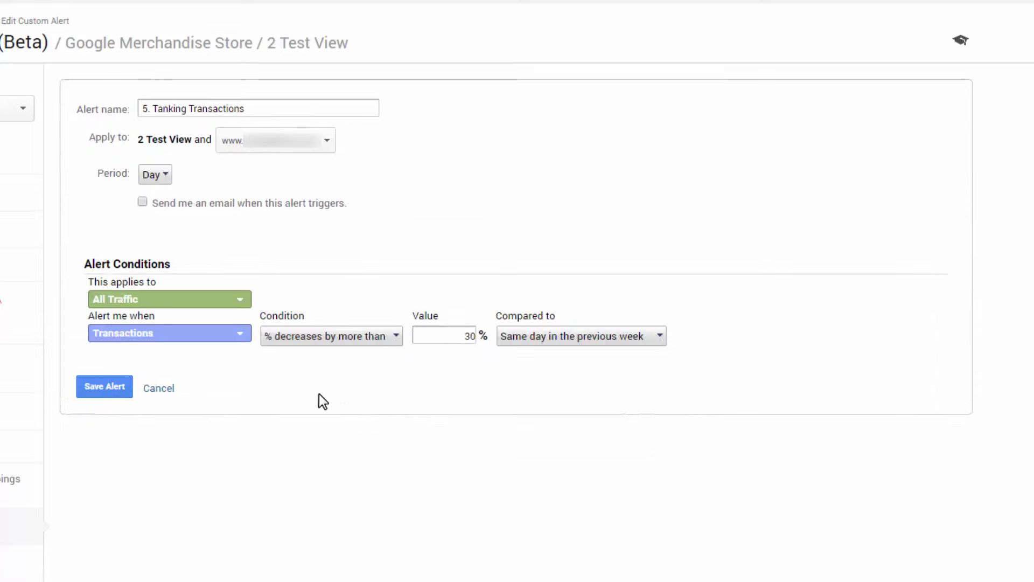
{"action": "left_click", "coordinate": [145, 202]}
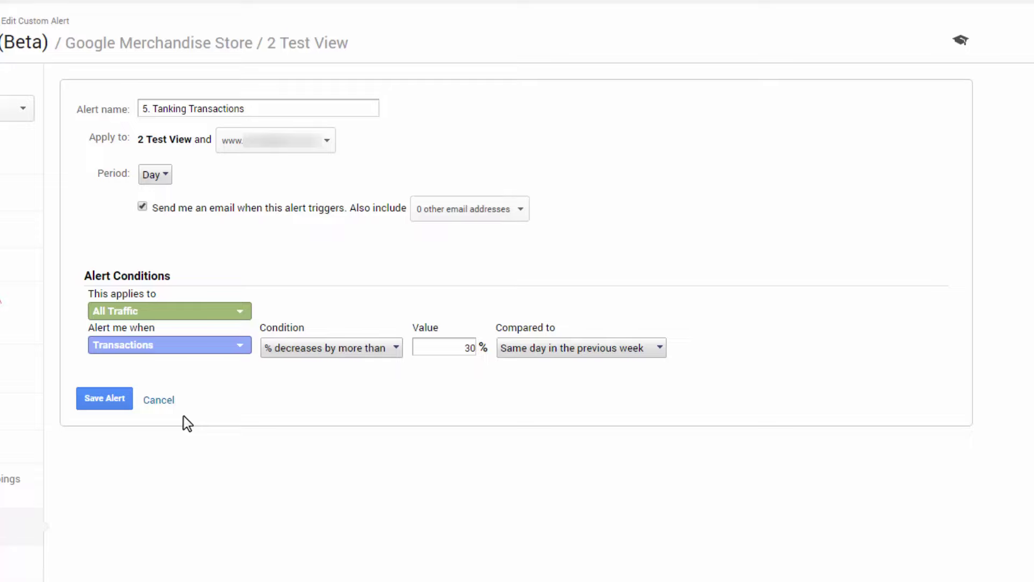
{"action": "left_click", "coordinate": [86, 396]}
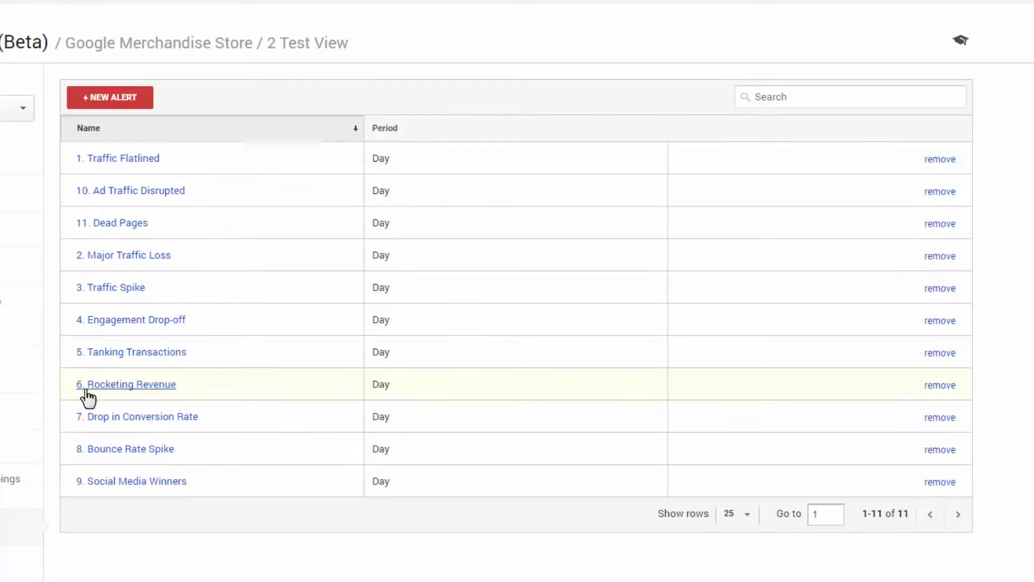
Search the available metrics for "reven" in the Rocketing Revenue alert, dismiss the metric list and save the alert.
{"action": "left_click", "coordinate": [88, 392]}
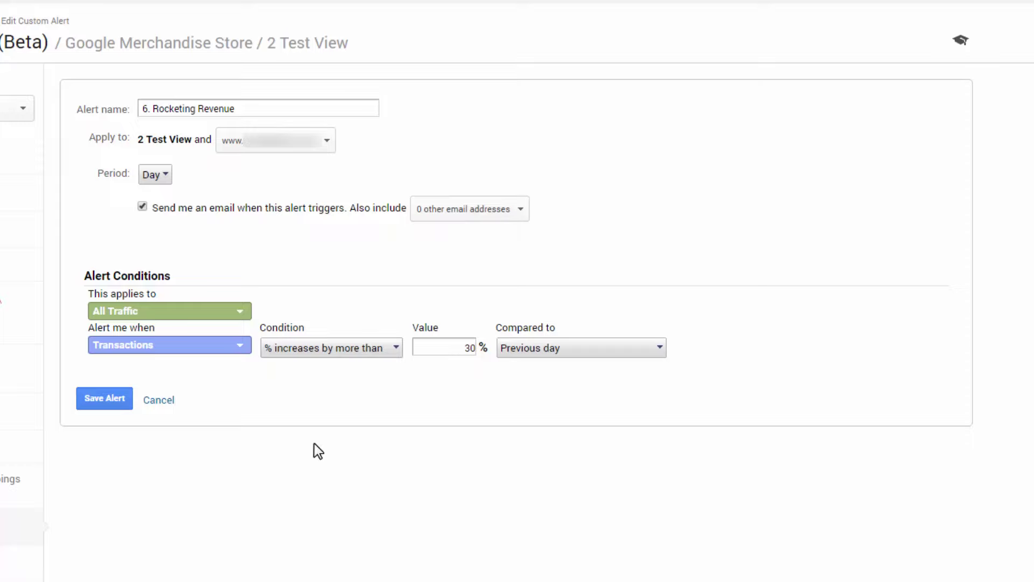
{"action": "left_click", "coordinate": [188, 348]}
{"action": "type", "text": "reven"}
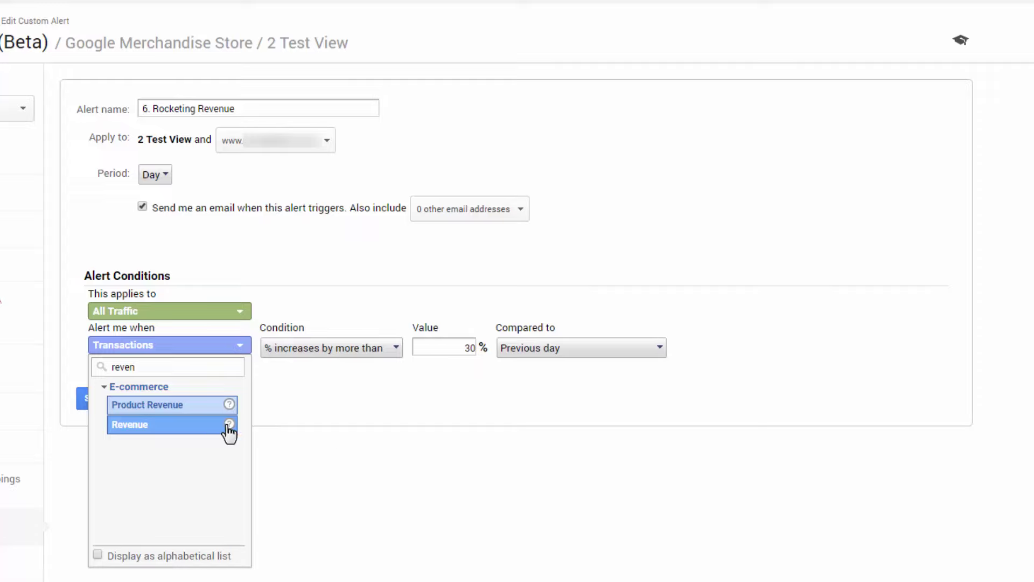
{"action": "left_click", "coordinate": [332, 431]}
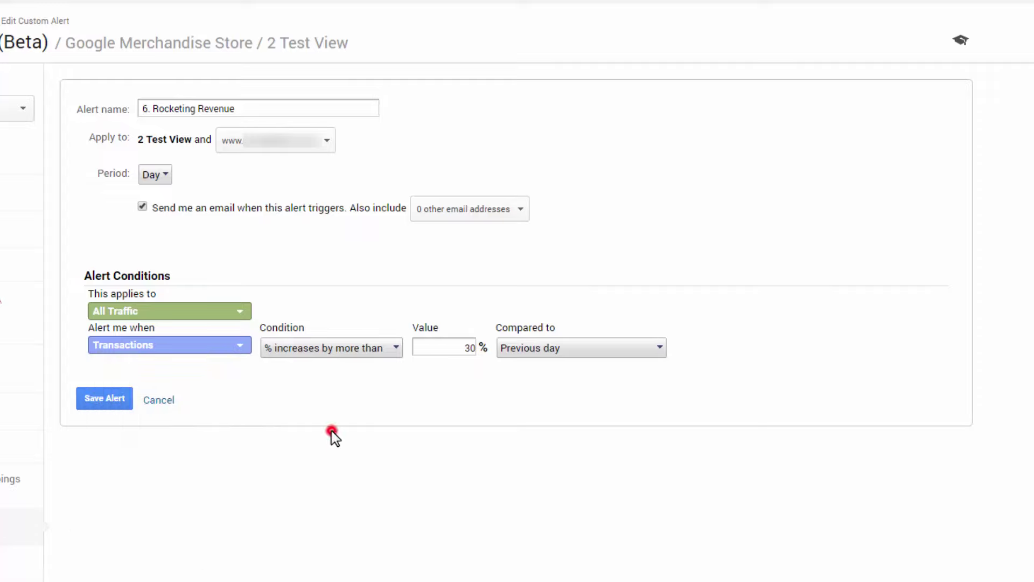
{"action": "left_click", "coordinate": [100, 408]}
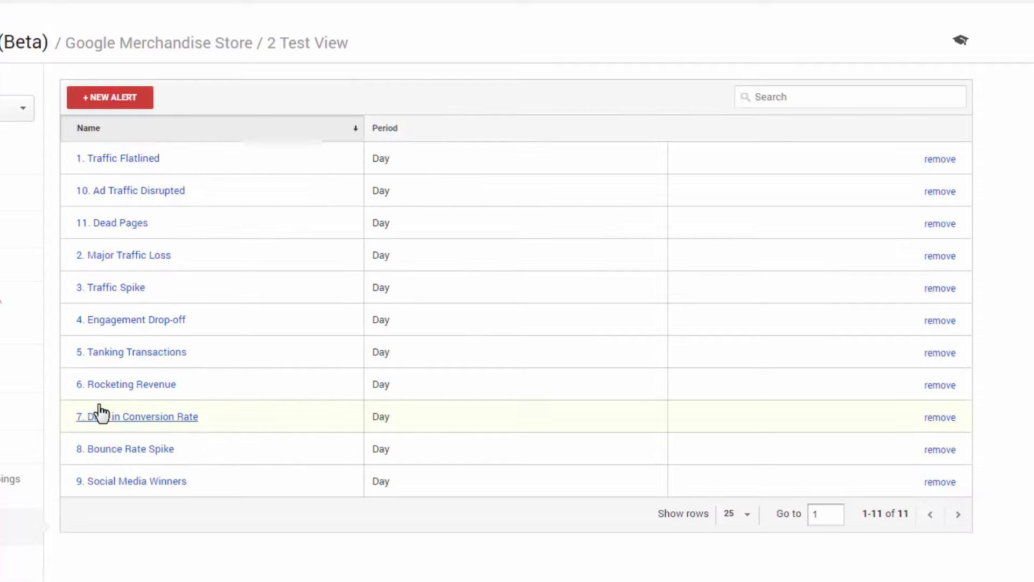
Enable email notification for the Drop in Conversion Rate alert and save the alert.
{"action": "left_click", "coordinate": [187, 423]}
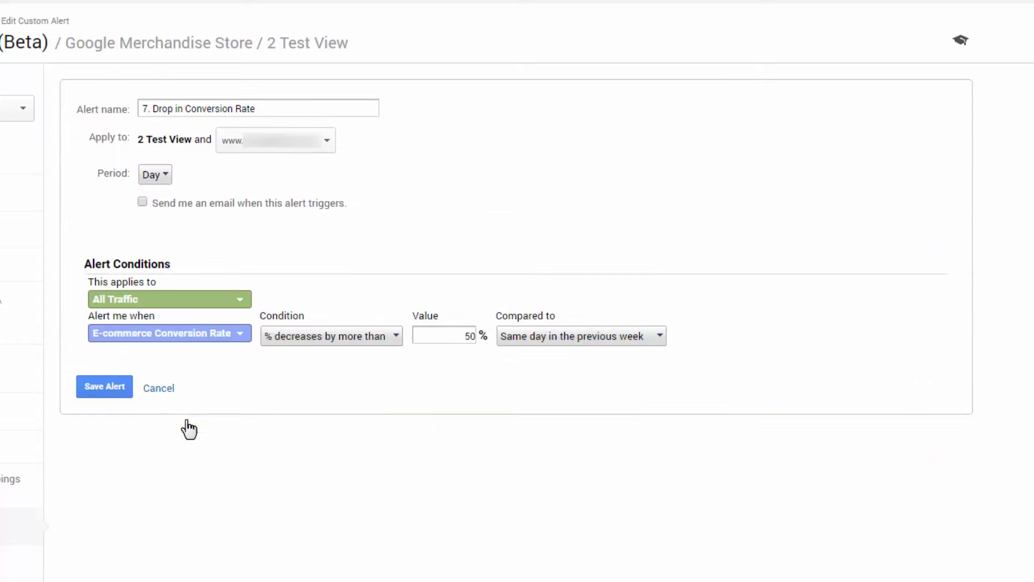
{"action": "left_click", "coordinate": [157, 203]}
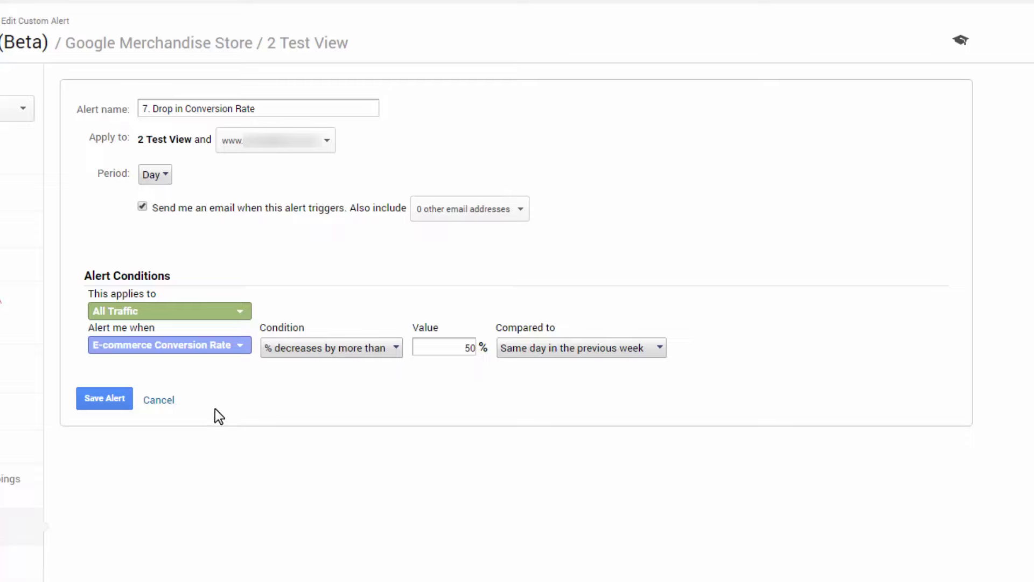
{"action": "left_click", "coordinate": [115, 393]}
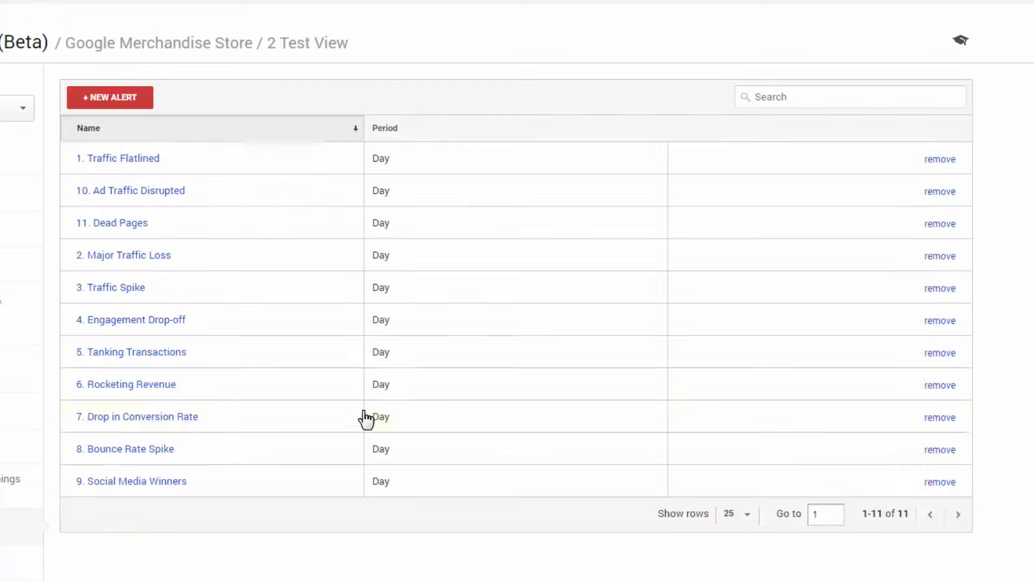
Enable email notification for the Bounce Rate Spike alert and save the alert.
{"action": "left_click", "coordinate": [138, 449]}
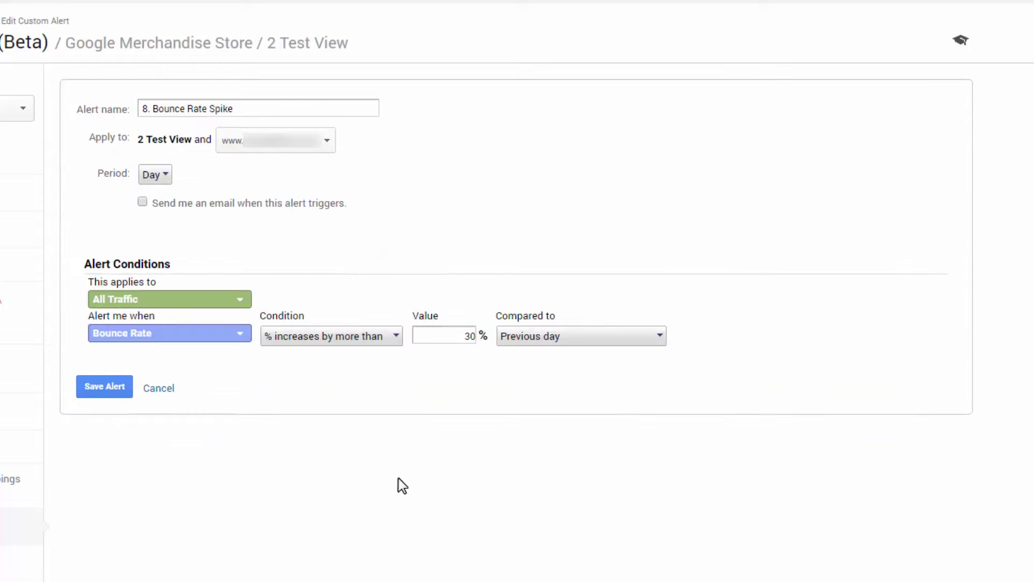
{"action": "left_click", "coordinate": [141, 202]}
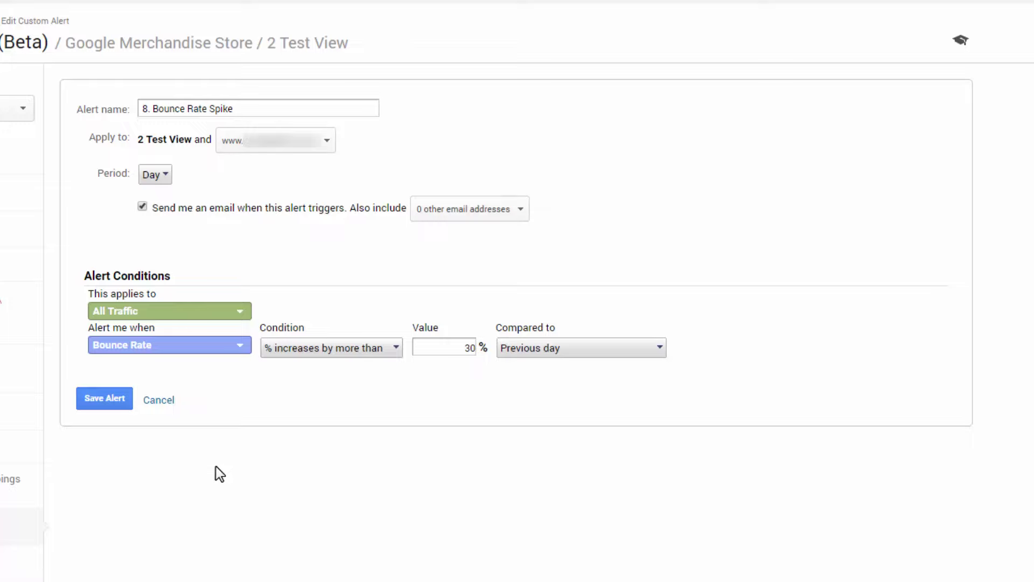
{"action": "left_click", "coordinate": [113, 406]}
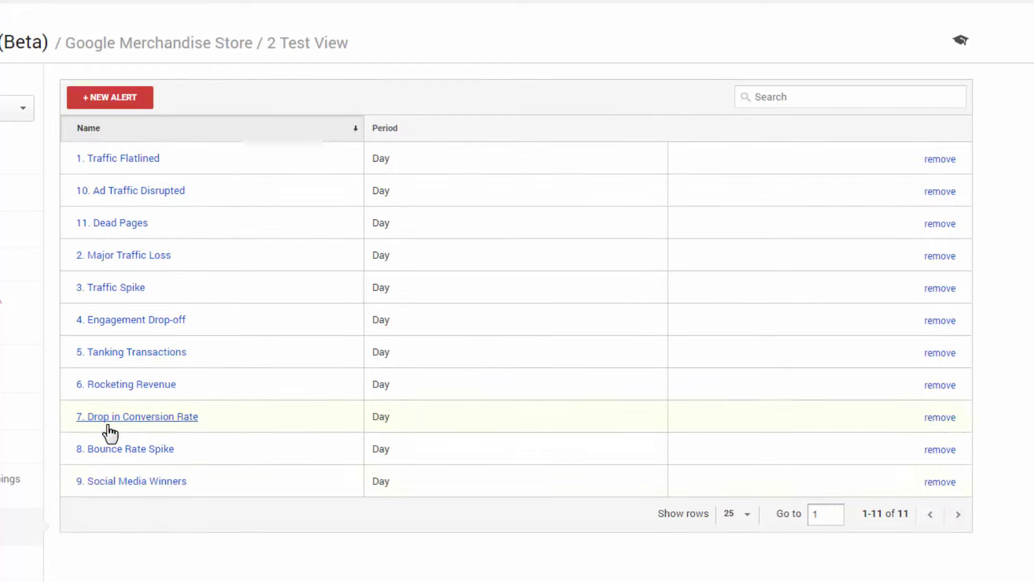
Enable email notification for the Social Media Winners alert and save the alert.
{"action": "left_click", "coordinate": [100, 481]}
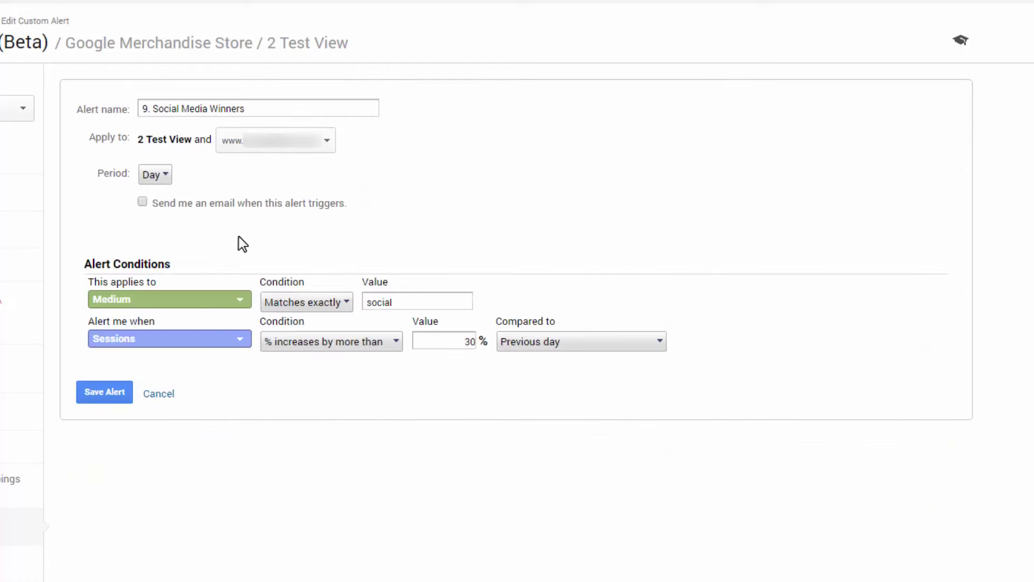
{"action": "left_click", "coordinate": [238, 204]}
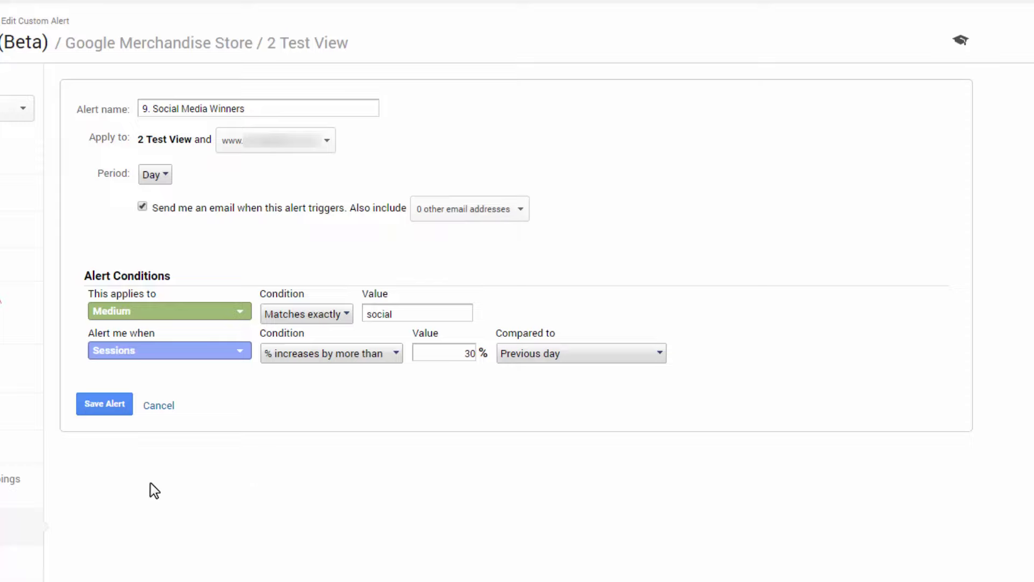
{"action": "left_click", "coordinate": [93, 411]}
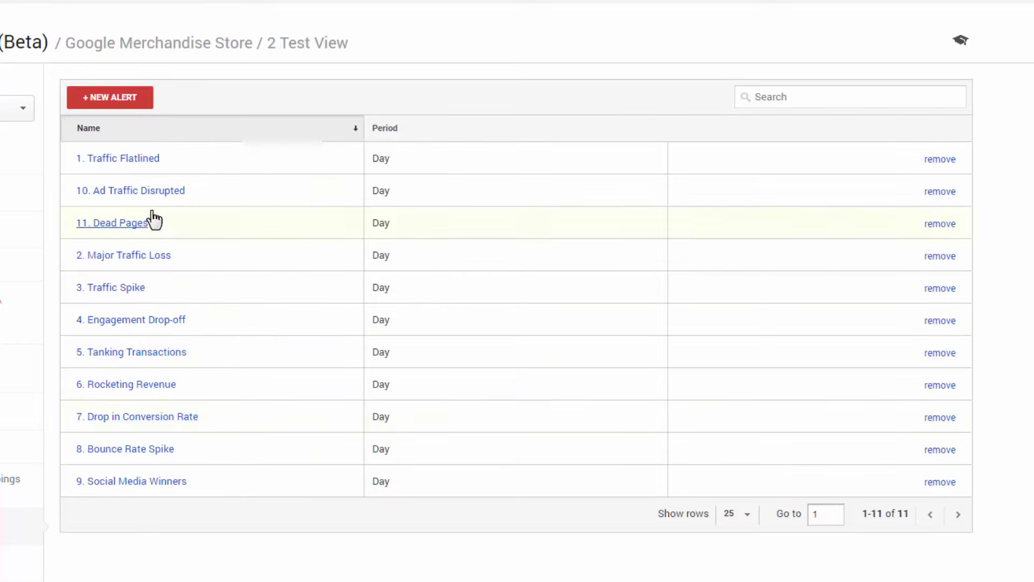
Enable email notification for the Ad Traffic Disrupted alert and save the alert.
{"action": "left_click", "coordinate": [156, 192]}
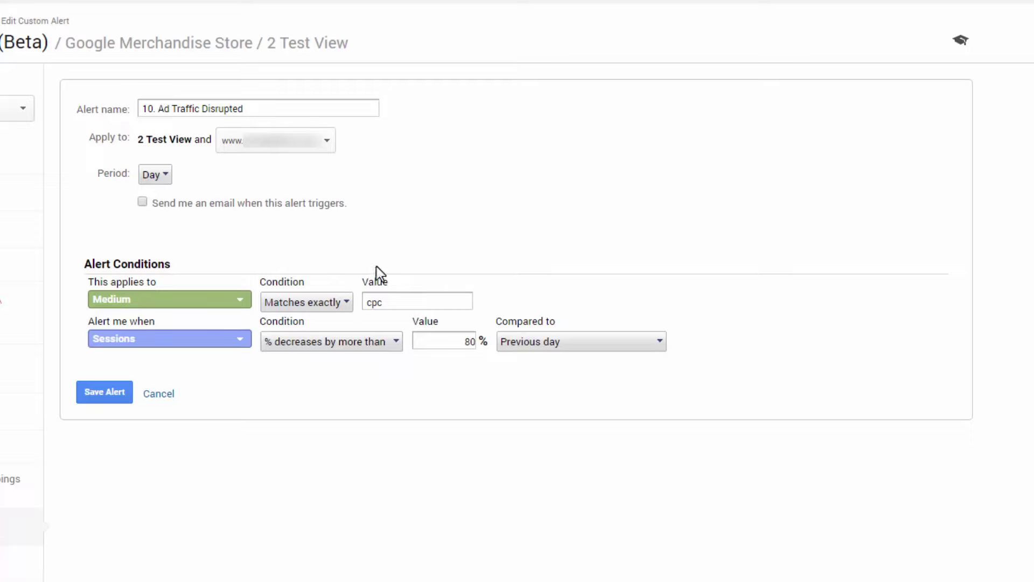
{"action": "left_click", "coordinate": [154, 203]}
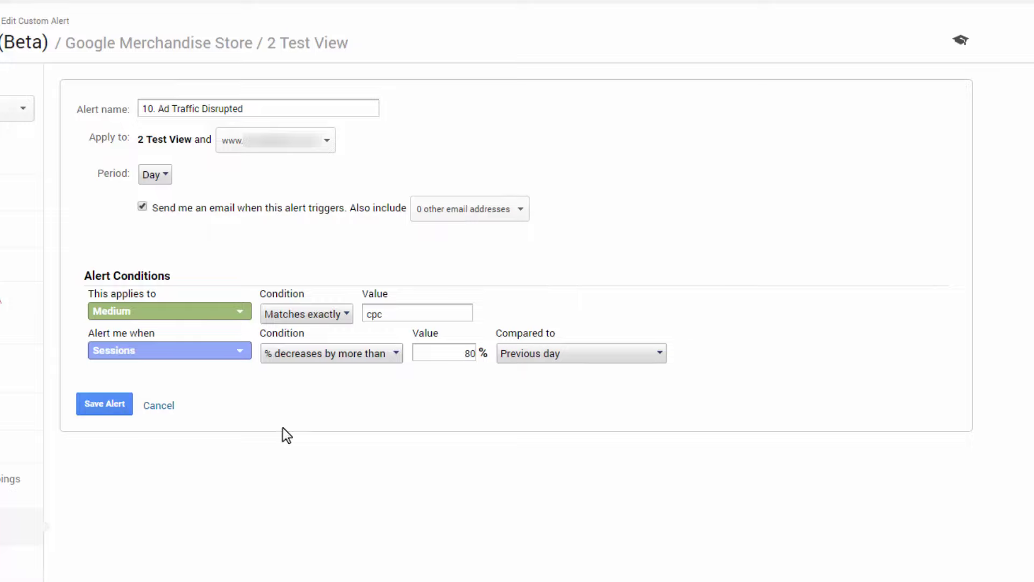
{"action": "left_click", "coordinate": [84, 404]}
Enable email notification for the Dead Pages alert and save the alert.
{"action": "left_click", "coordinate": [130, 223]}
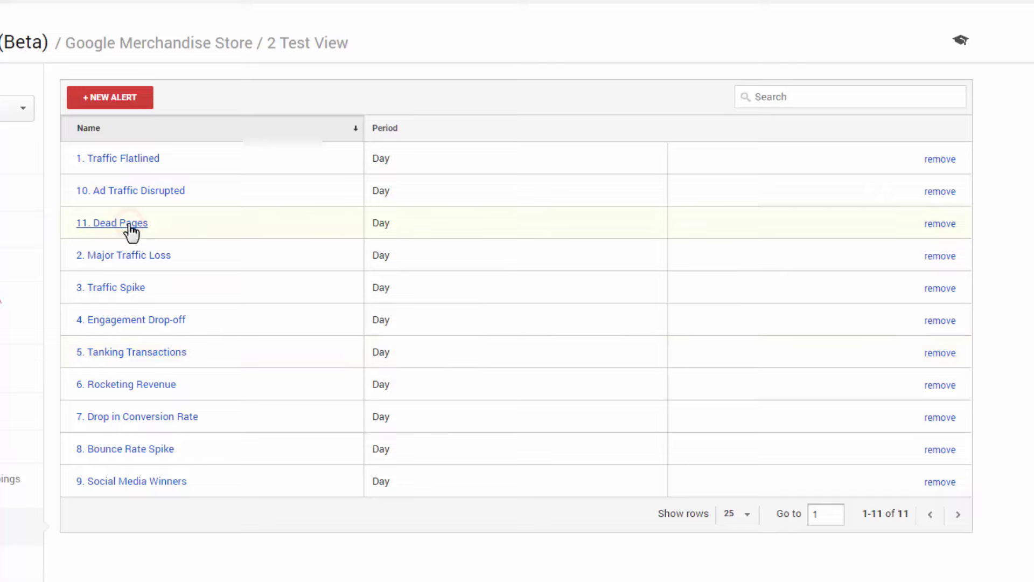
{"action": "left_click", "coordinate": [202, 205]}
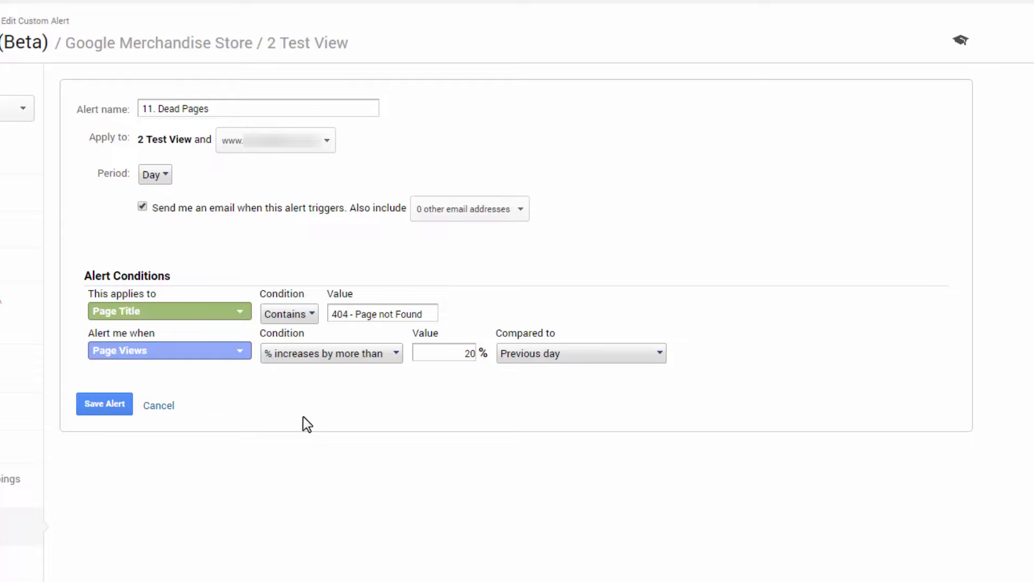
{"action": "left_click", "coordinate": [93, 409]}
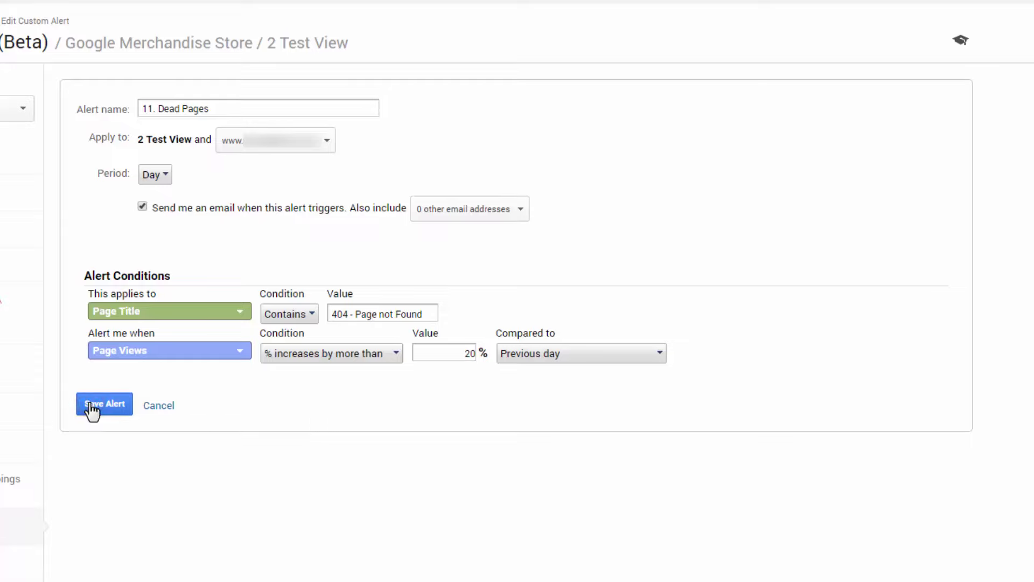